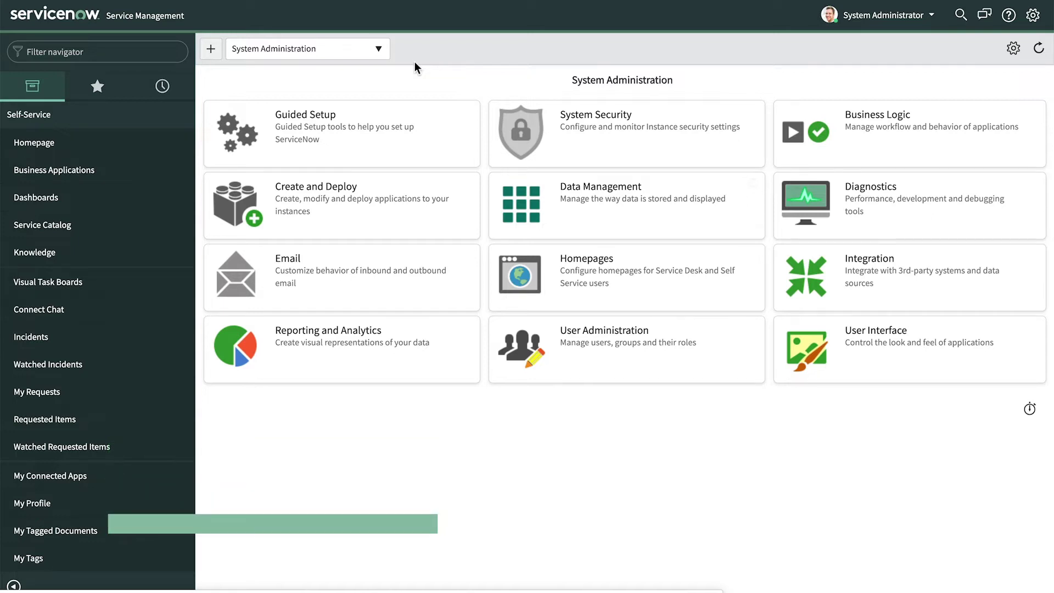
- Find System Applications in the navigator, launch Studio and open the Safety application
click(125, 50)
text(sys)
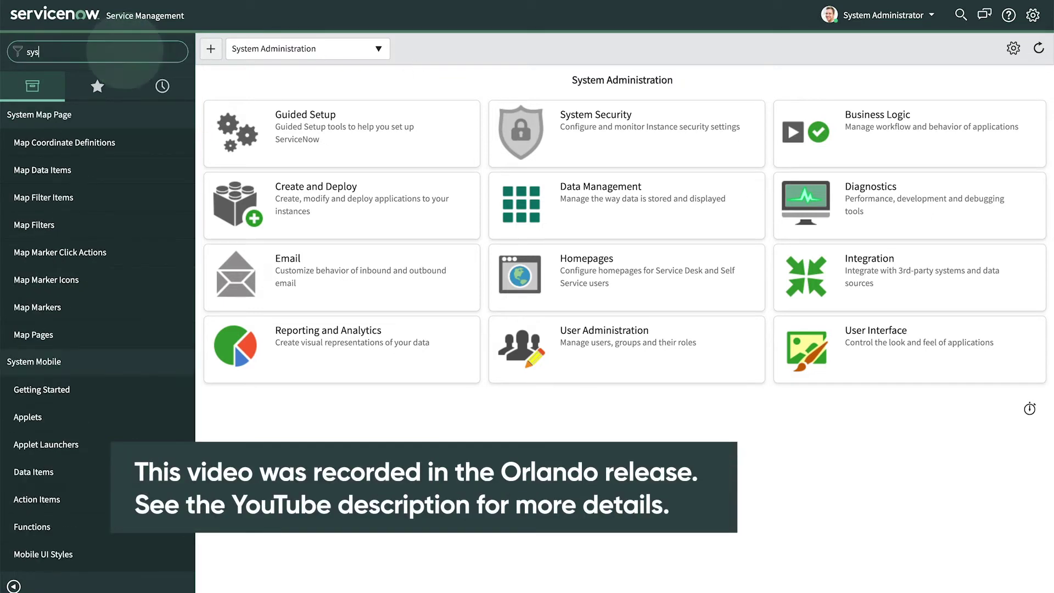
text(tem applications)
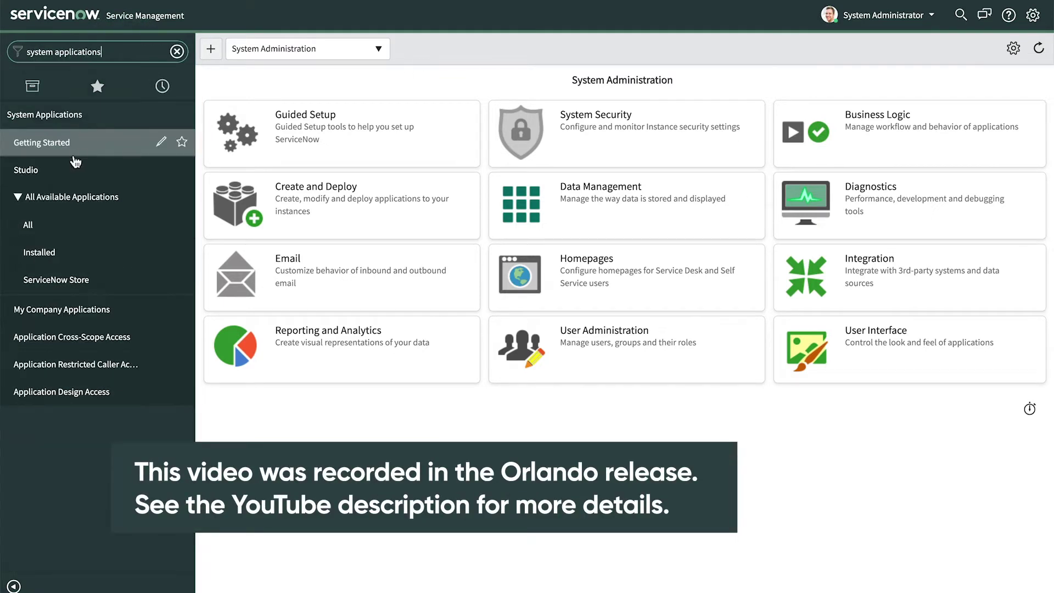
click(55, 172)
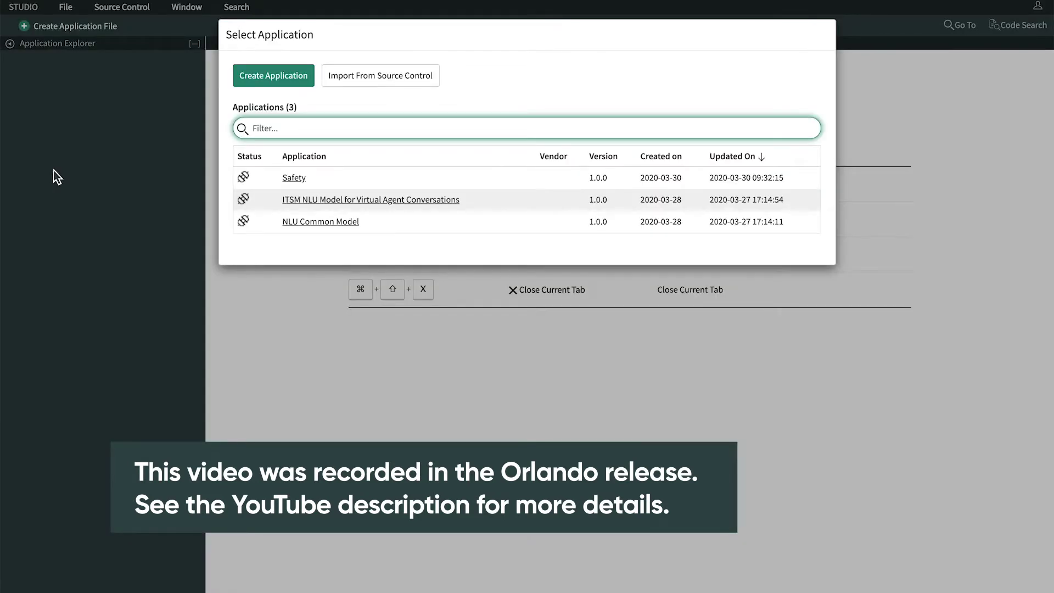
click(295, 177)
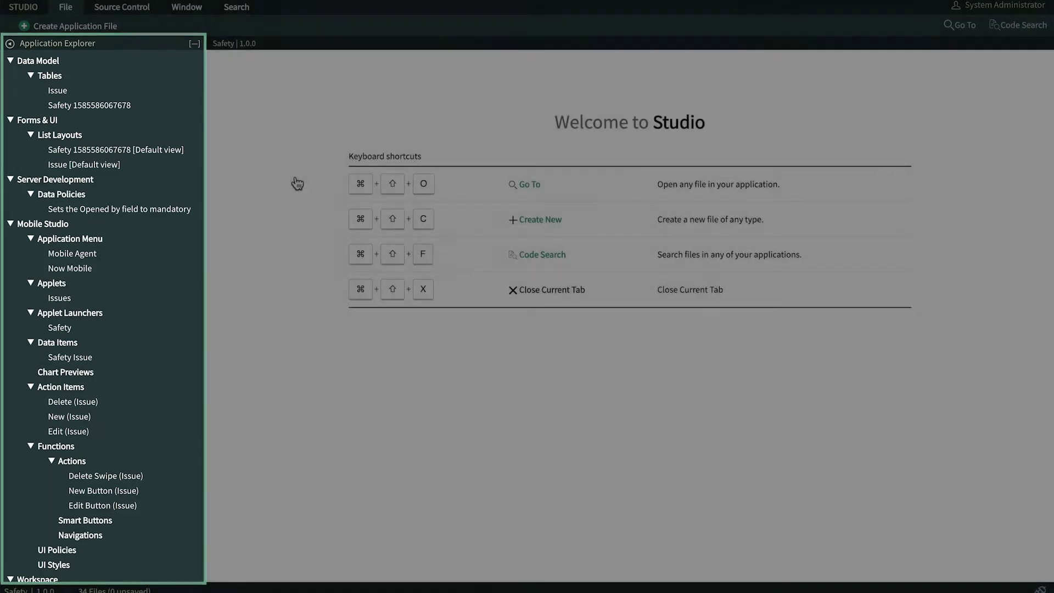
- Look over the Safety application's files, then open the Issue table and bring up its form designer
scroll(155, 210, down, 1)
scroll(155, 210, down, 5)
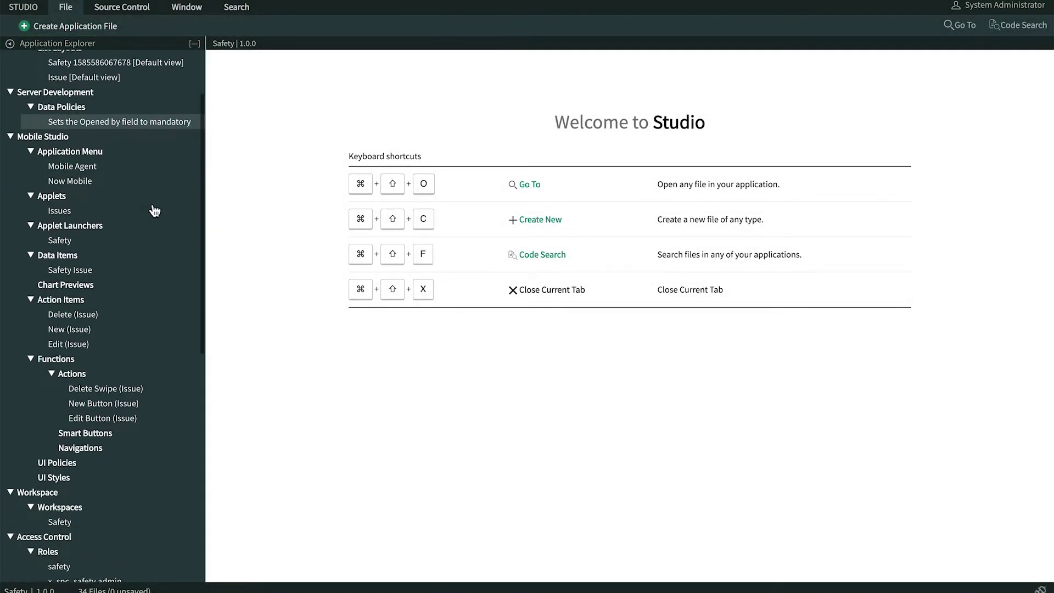
scroll(154, 209, down, 2)
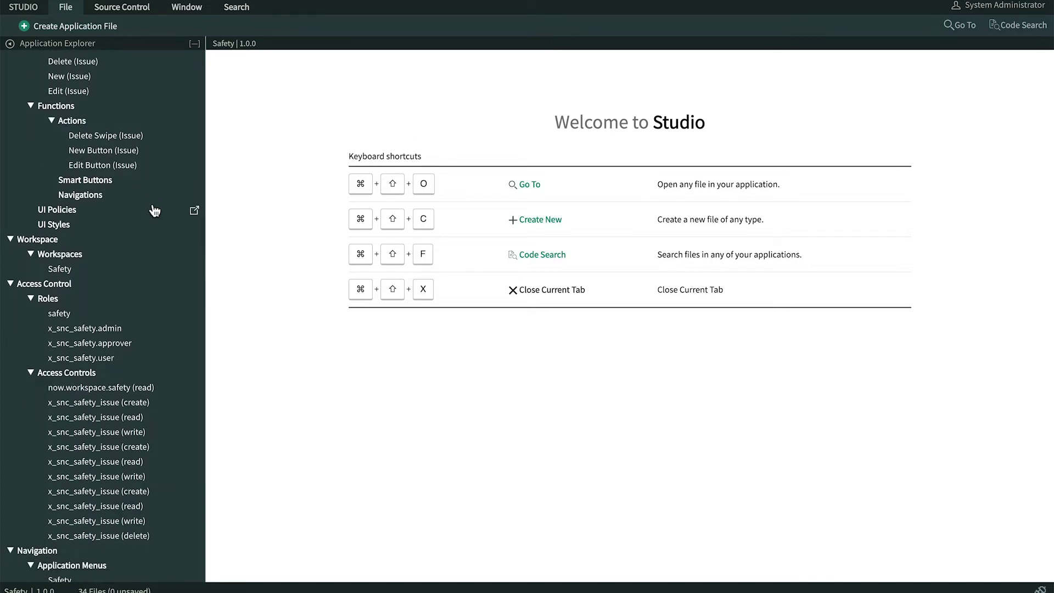
scroll(155, 210, up, 7)
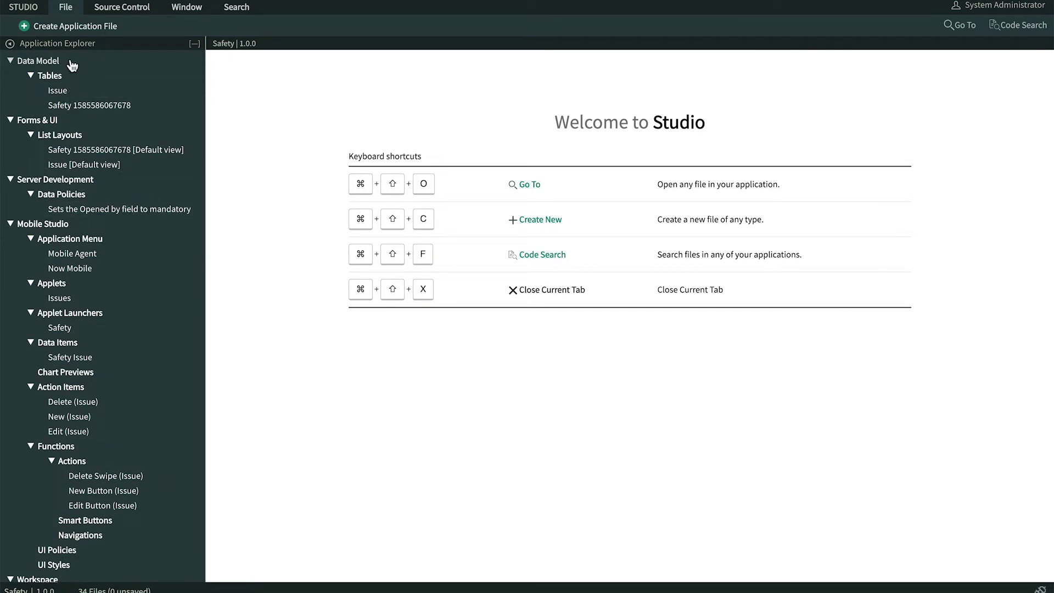
click(66, 89)
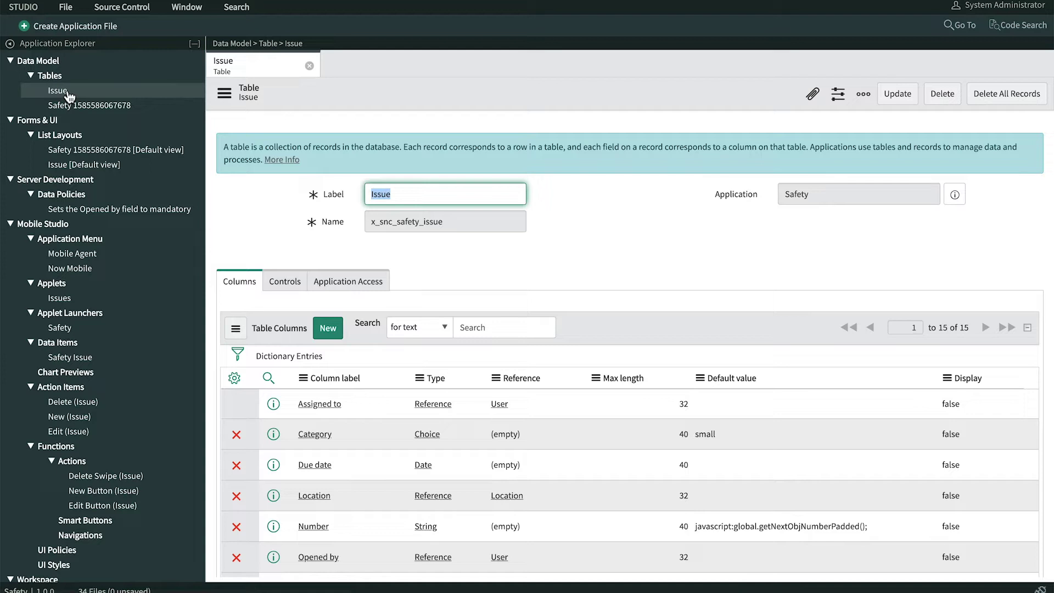
scroll(233, 250, down, 10)
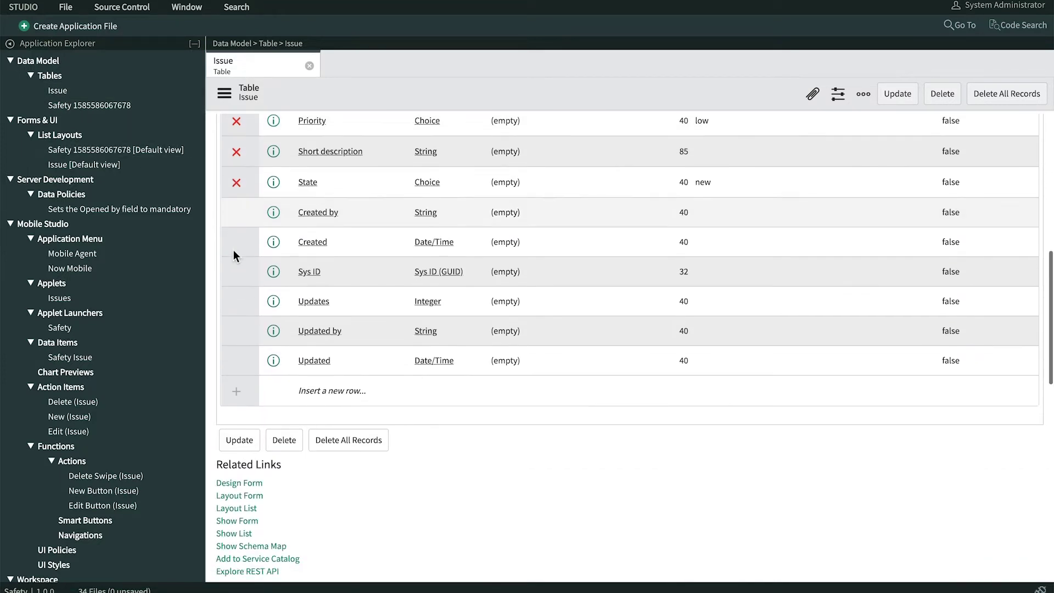
scroll(233, 249, down, 3)
click(240, 357)
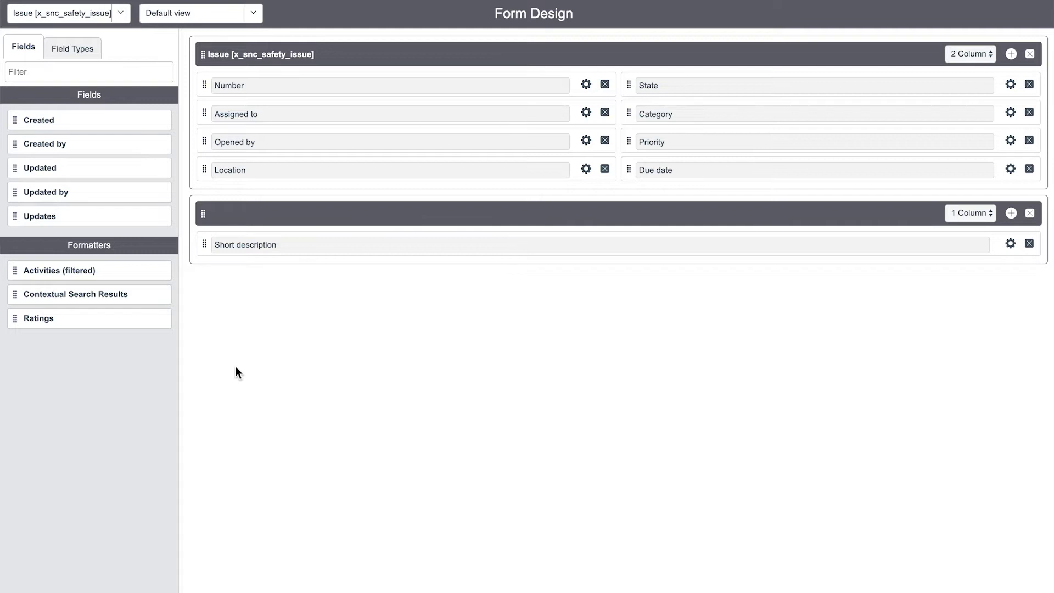
- Move Opened by above Assigned to and Priority above Category, and add the Activities (filtered) formatter below Short description
drag(203, 114, 205, 145)
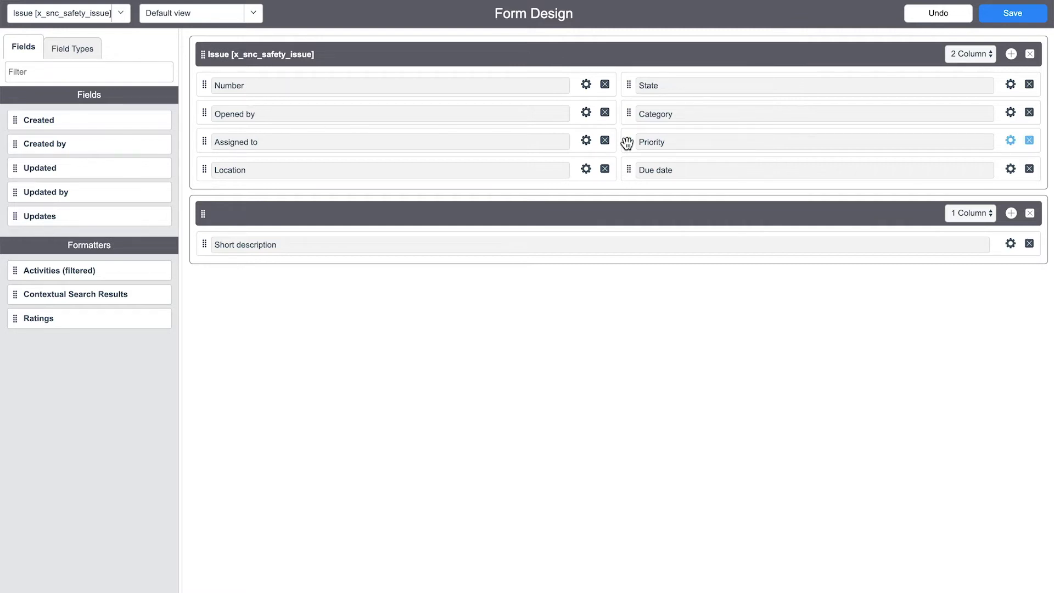
drag(628, 141, 628, 108)
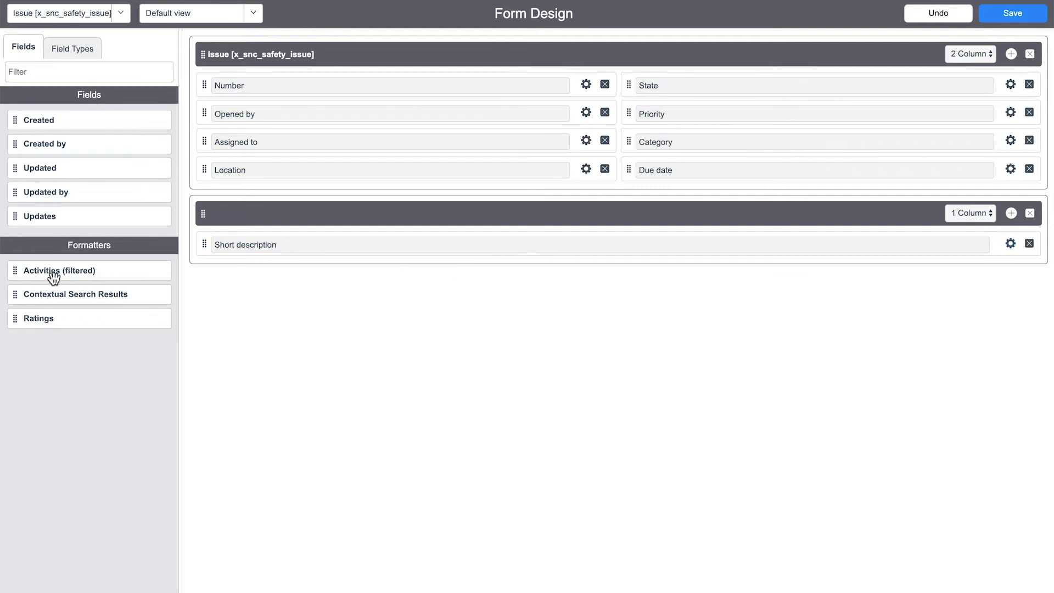
drag(16, 272, 245, 278)
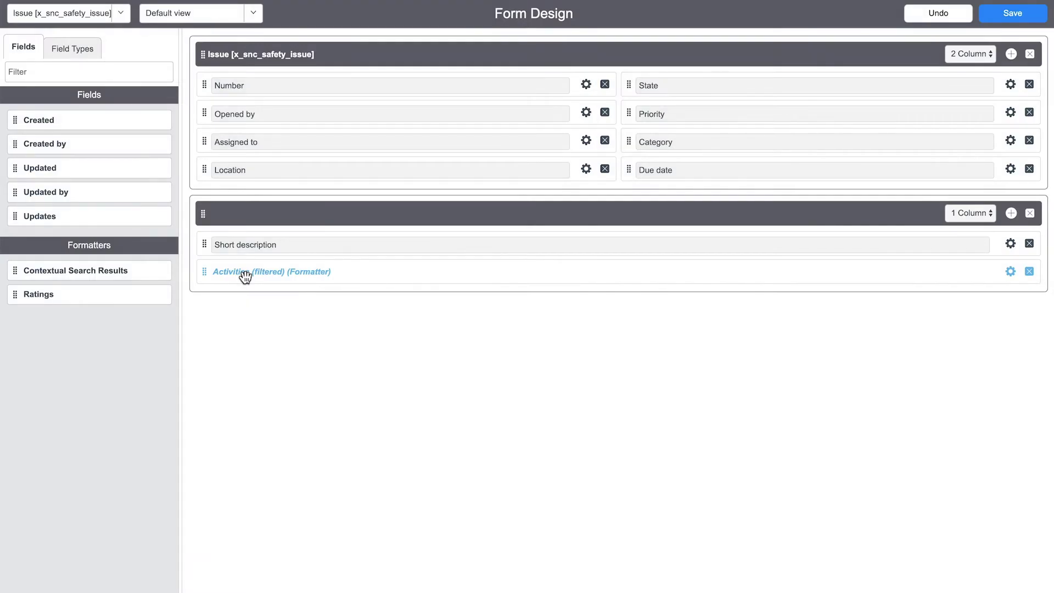
- Add a new Reference field to the Issue form directly below Location
click(80, 53)
click(69, 66)
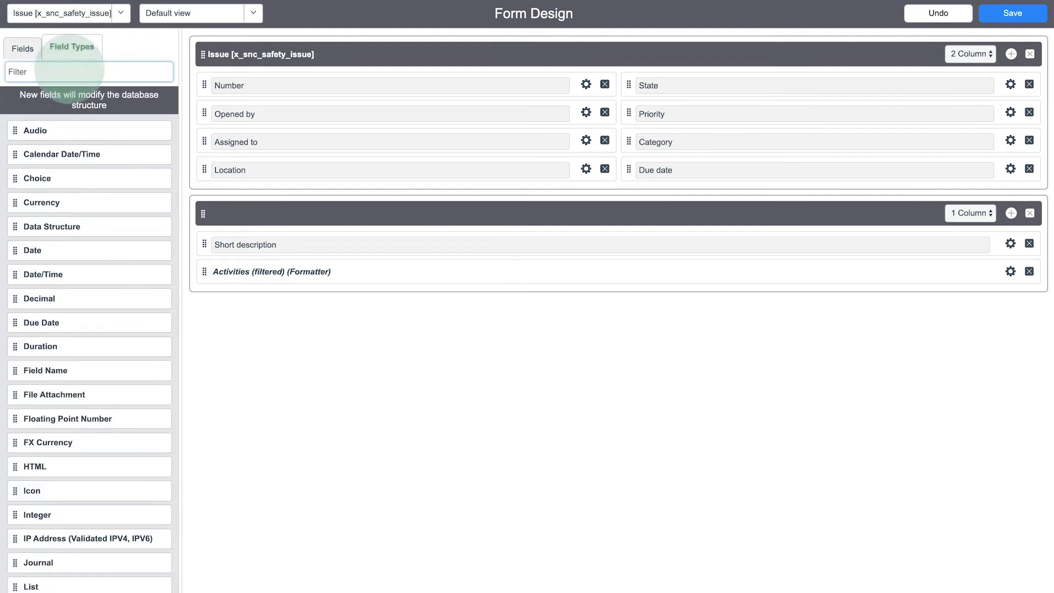
text(ref)
drag(38, 132, 235, 200)
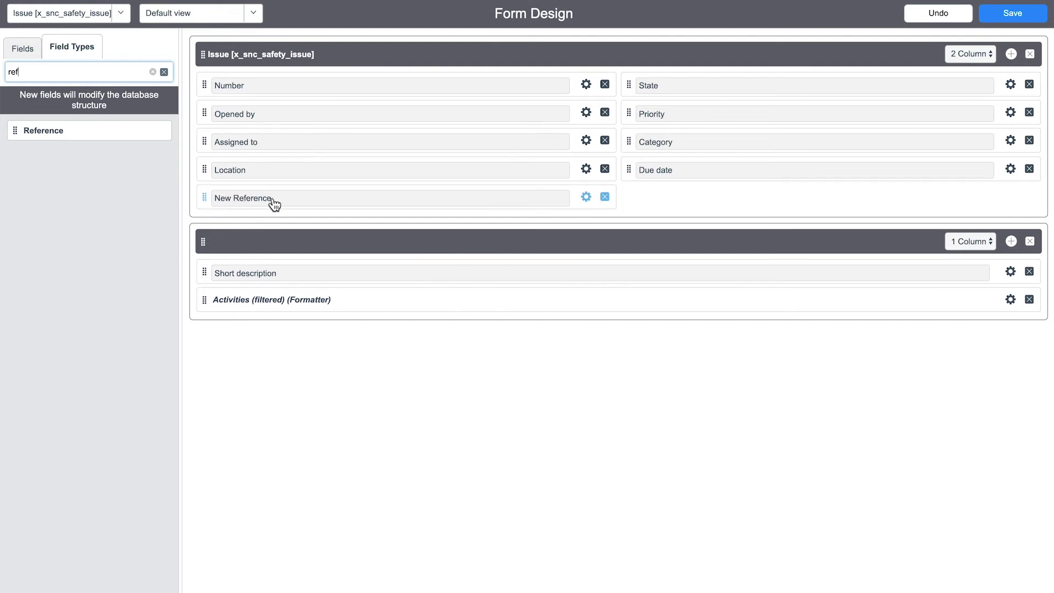
- Configure the new reference field with label Inspector, name inspector and reference table User [sys_user], and make it mandatory
click(586, 196)
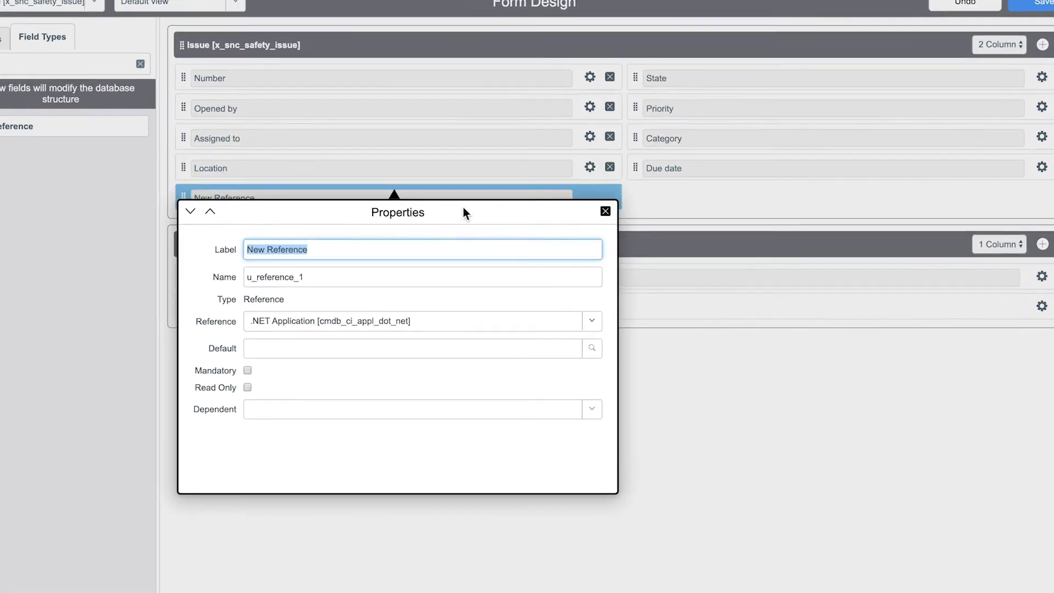
text(Inspector)
key(Tab)
text(inspector)
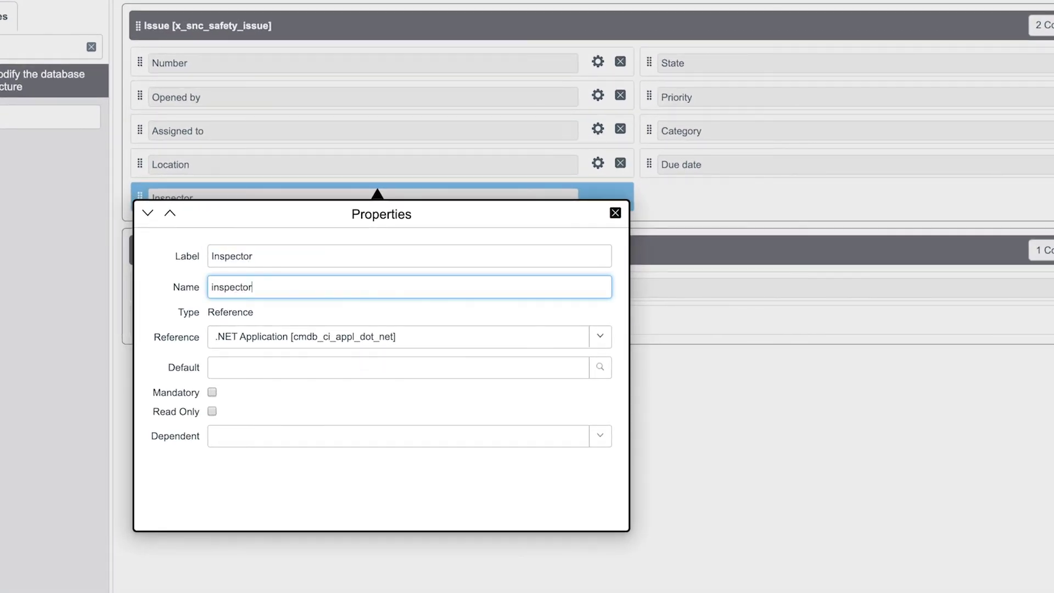
click(411, 341)
text(user)
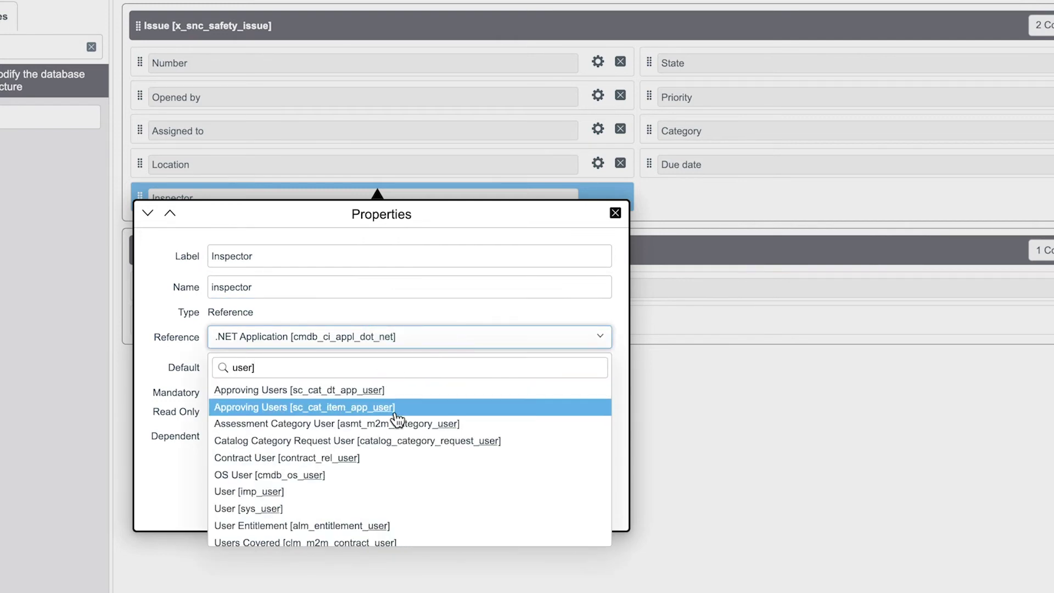
click(358, 510)
click(212, 392)
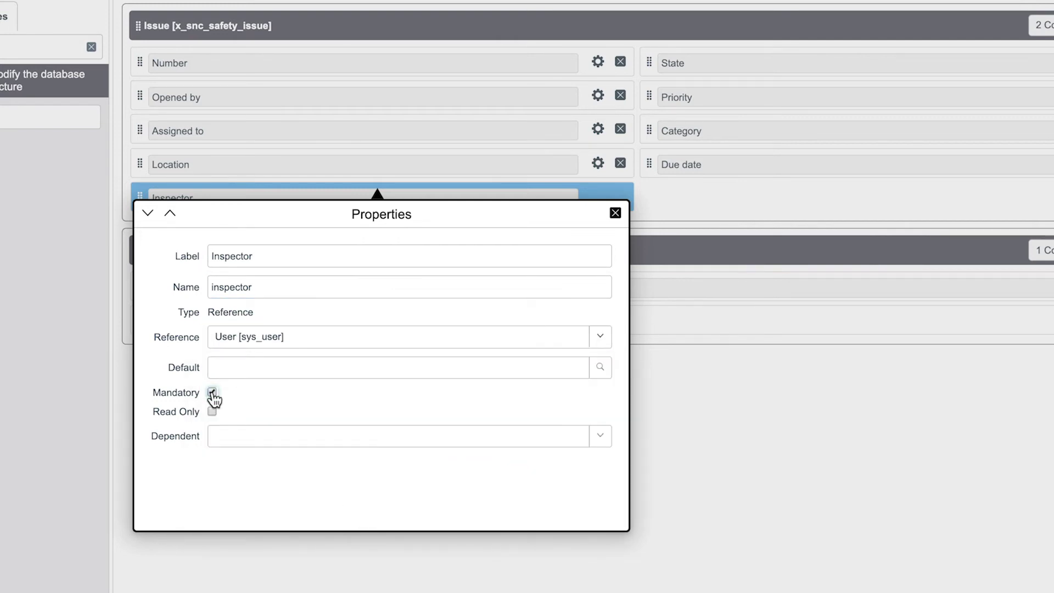
click(616, 215)
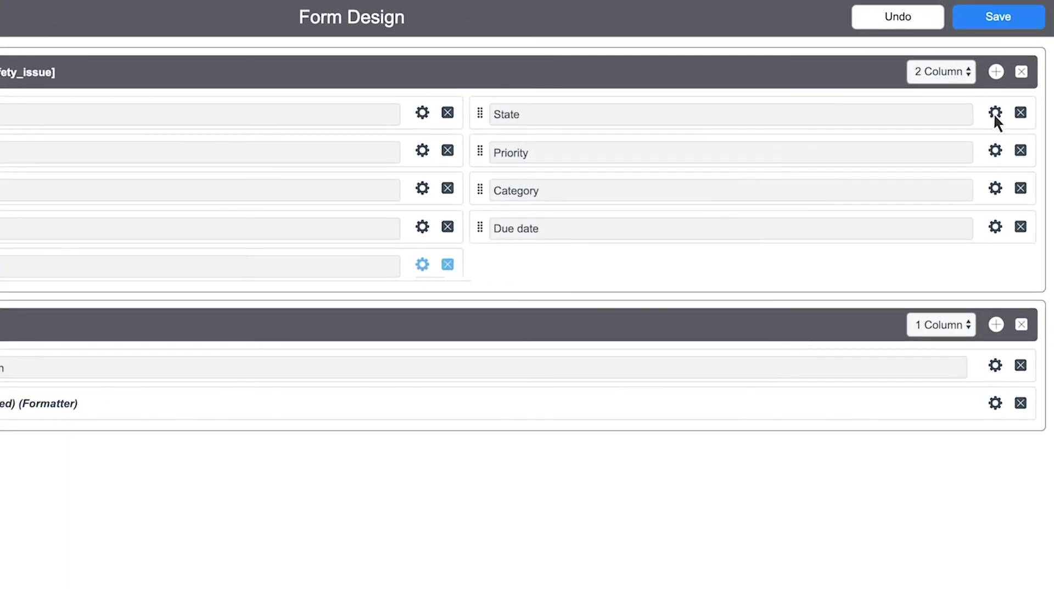
- Reorder the State field's choices so that New comes first
click(1053, 62)
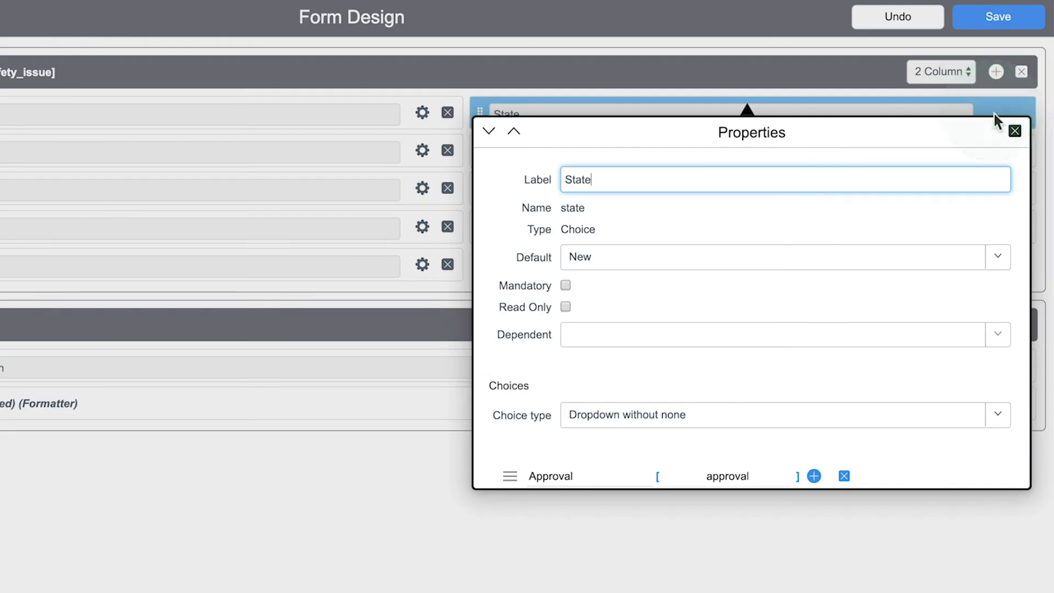
scroll(811, 329, down, 2)
scroll(808, 336, down, 3)
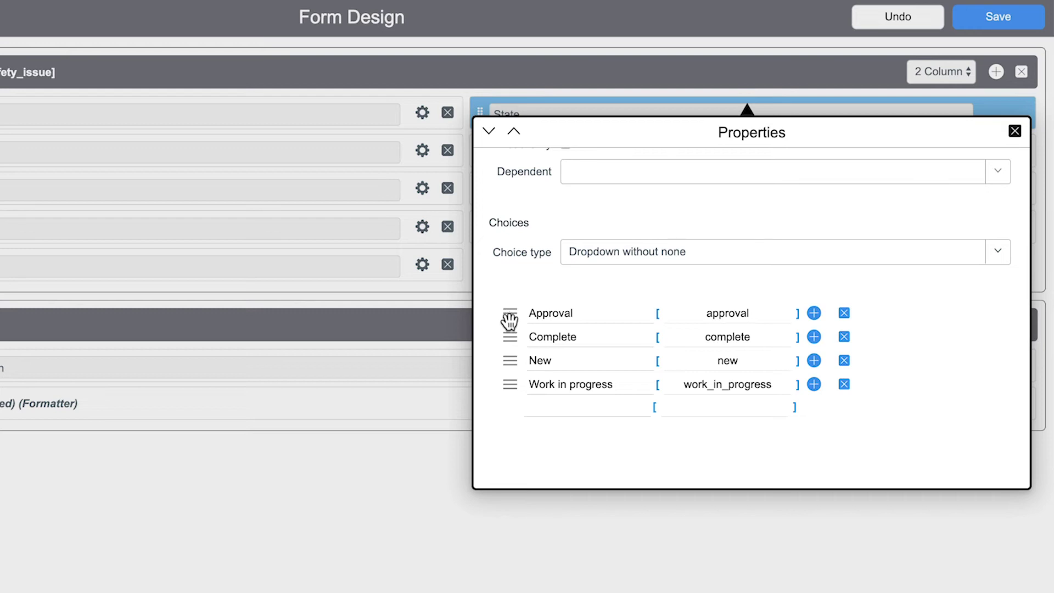
drag(510, 340, 510, 378)
drag(510, 313, 510, 400)
drag(510, 337, 659, 262)
scroll(660, 263, up, 2)
scroll(660, 263, up, 3)
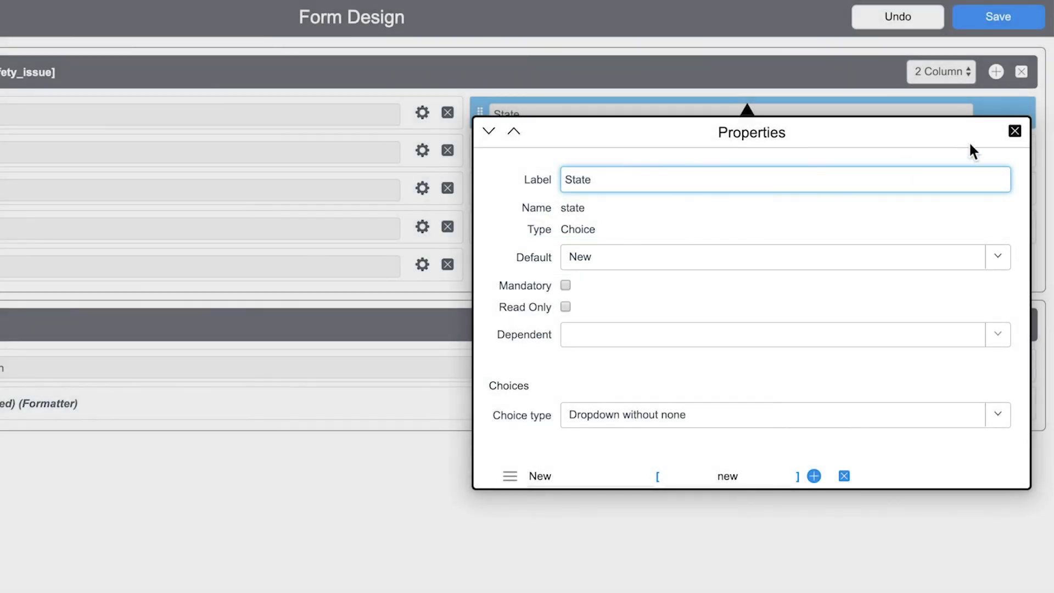
click(1014, 131)
- Order the Priority field's choices as Low, Moderate, Critical, and save and close the form design
click(1004, 155)
scroll(620, 396, down, 3)
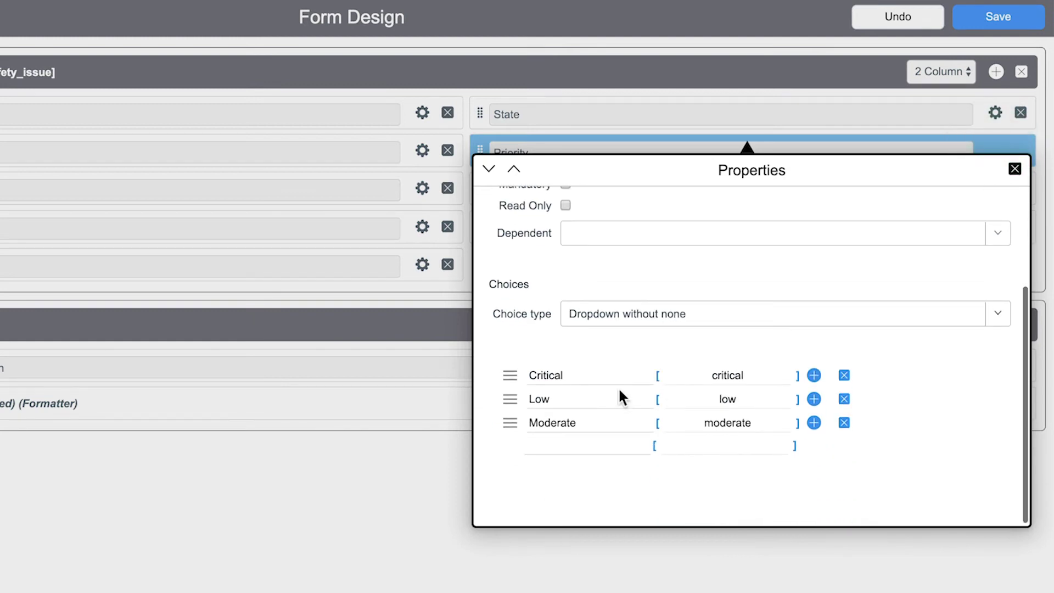
drag(510, 375, 509, 439)
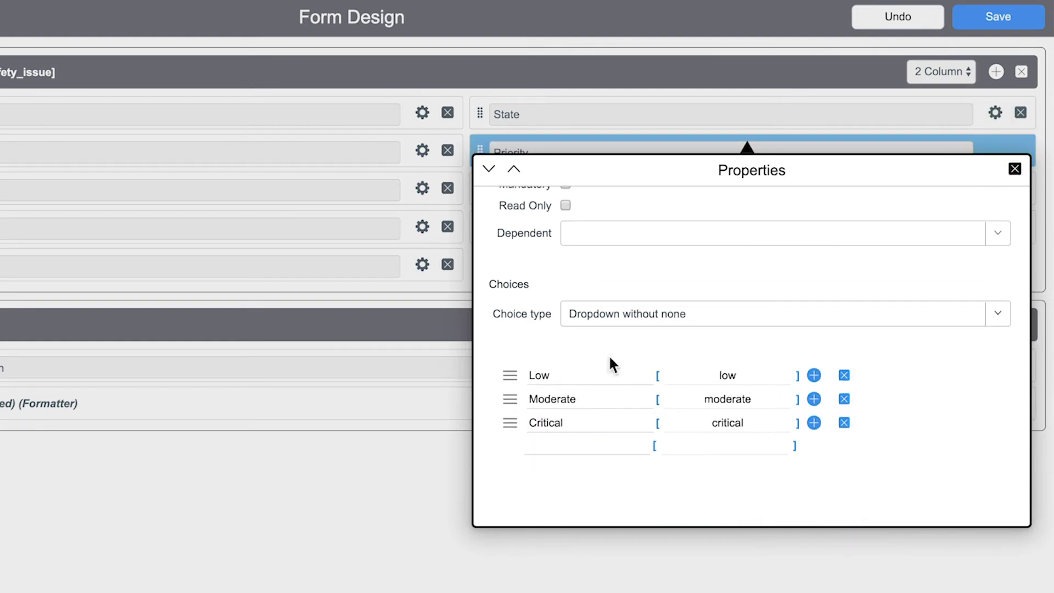
click(1015, 171)
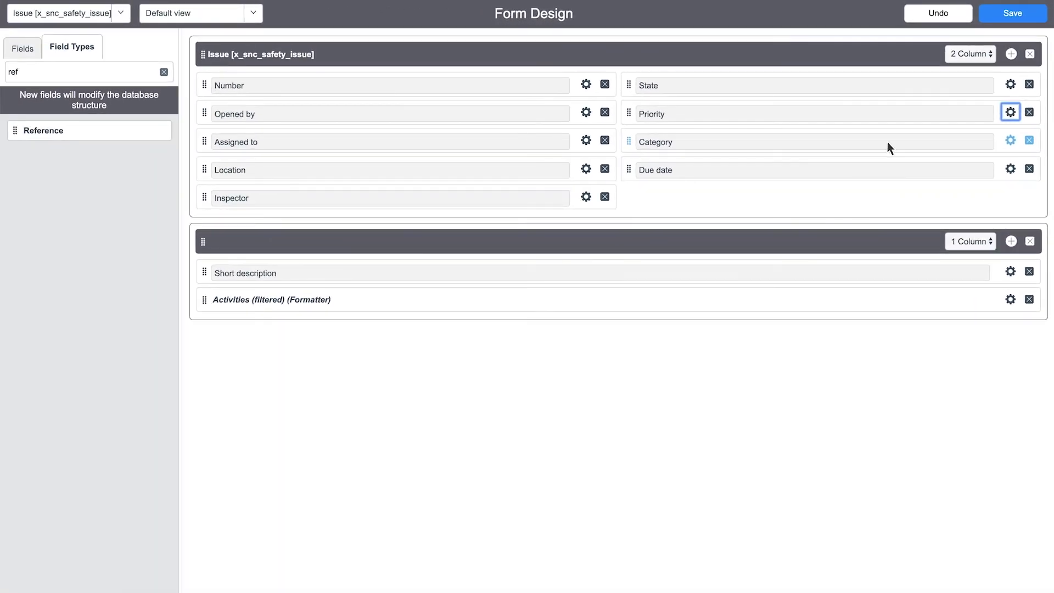
click(1014, 14)
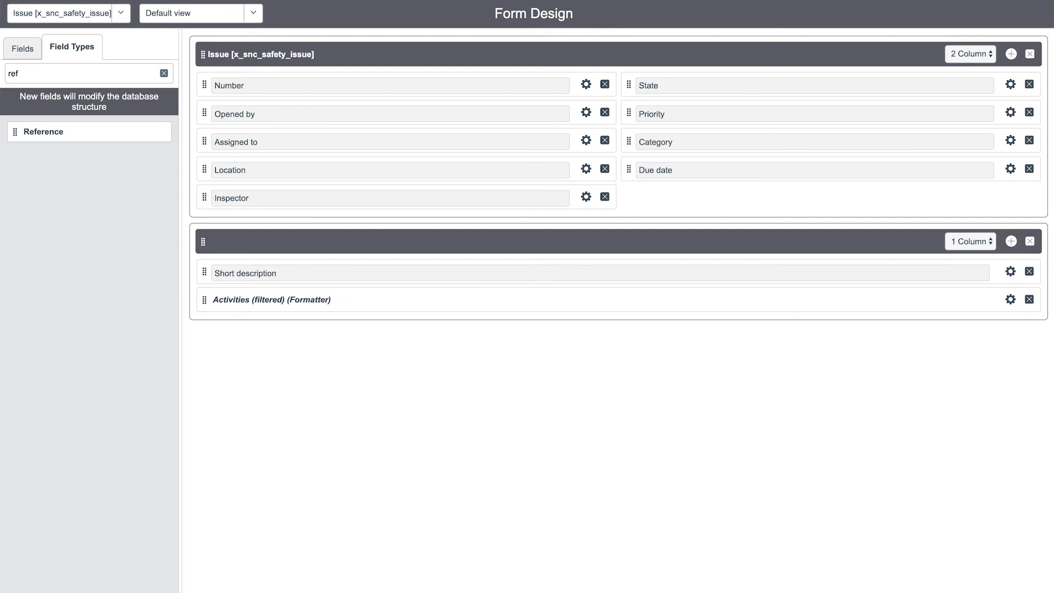
key(super+w)
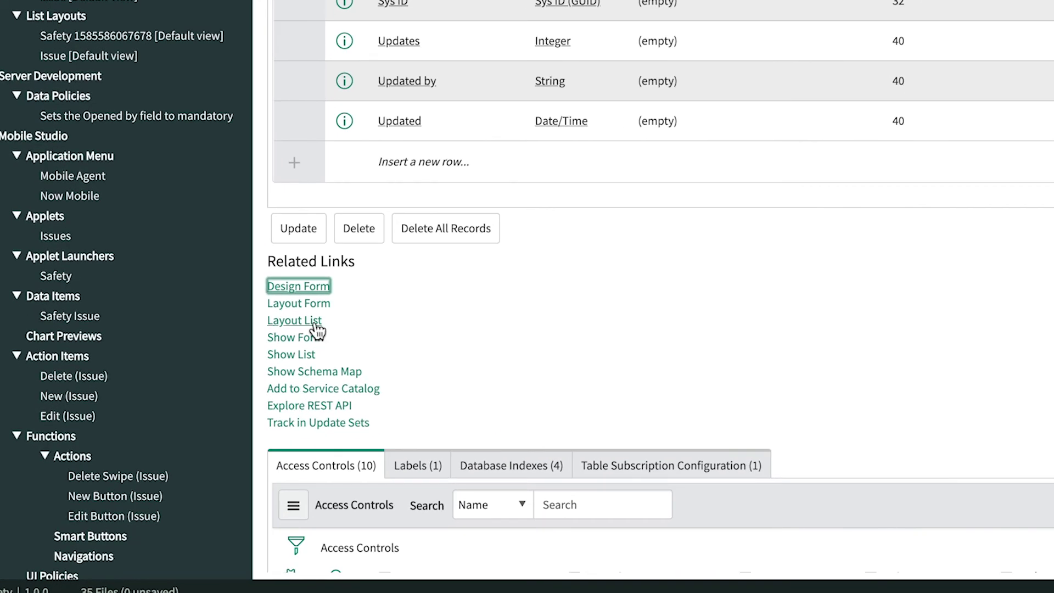
- Open the Issue table's list layout and move State directly below Number in the selected columns
click(315, 323)
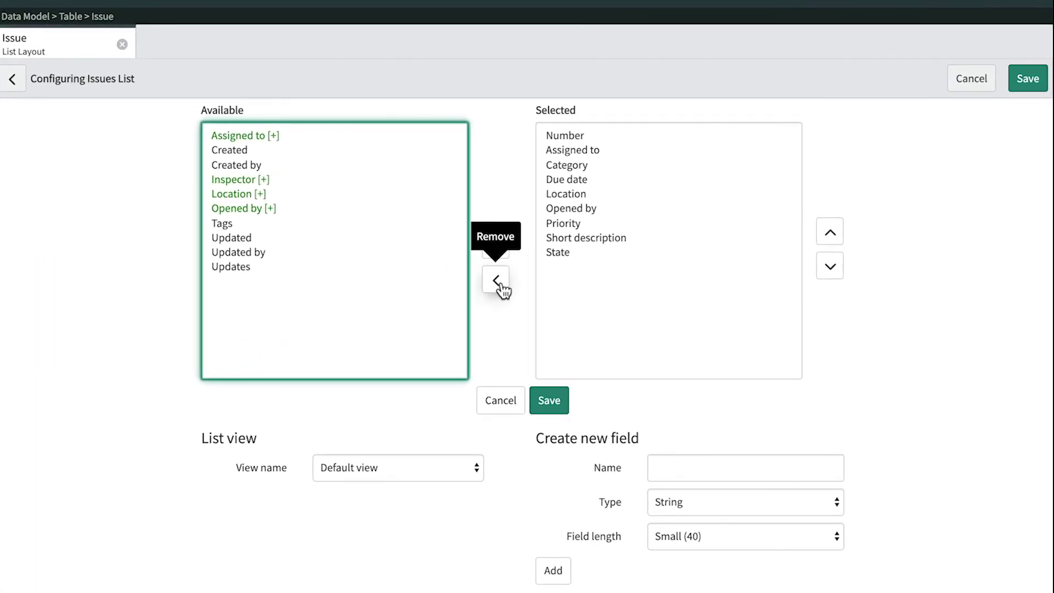
click(565, 253)
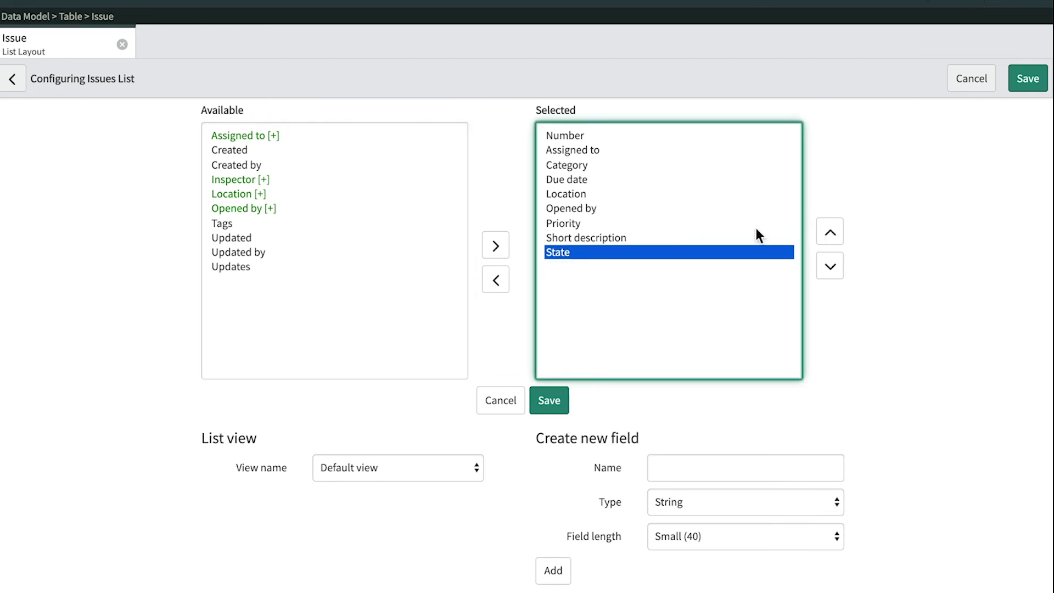
click(831, 233)
click(832, 233)
click(833, 235)
click(831, 234)
click(832, 234)
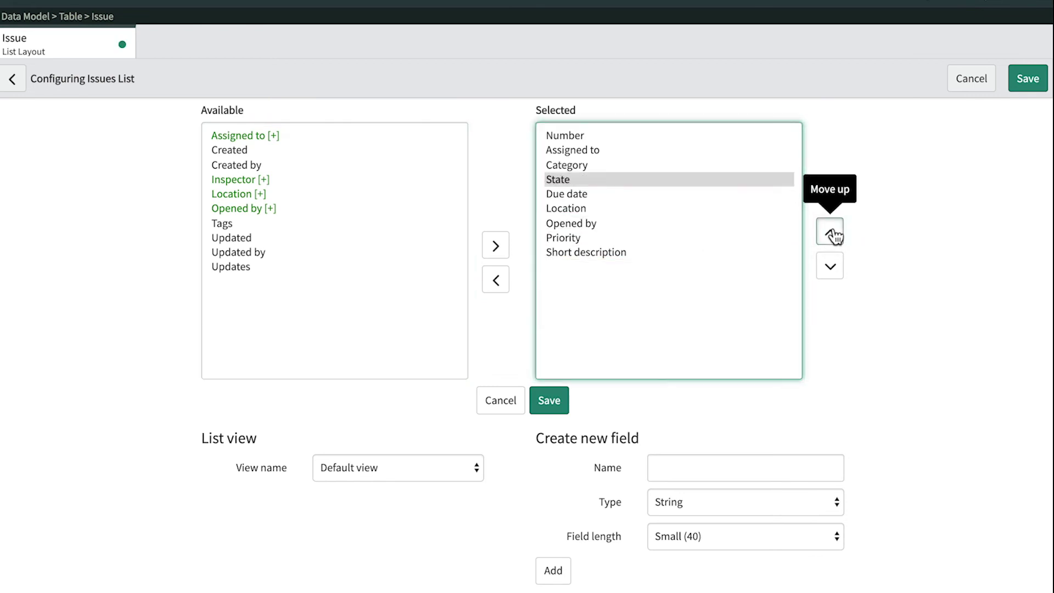
click(832, 233)
click(832, 233)
- Move Short description up to directly below State in the selected list columns
click(637, 253)
click(829, 236)
click(829, 236)
click(830, 236)
click(830, 236)
click(829, 236)
click(830, 236)
- Move Opened by directly below Short description in the selected columns and save the list layout
click(611, 237)
click(831, 234)
click(830, 234)
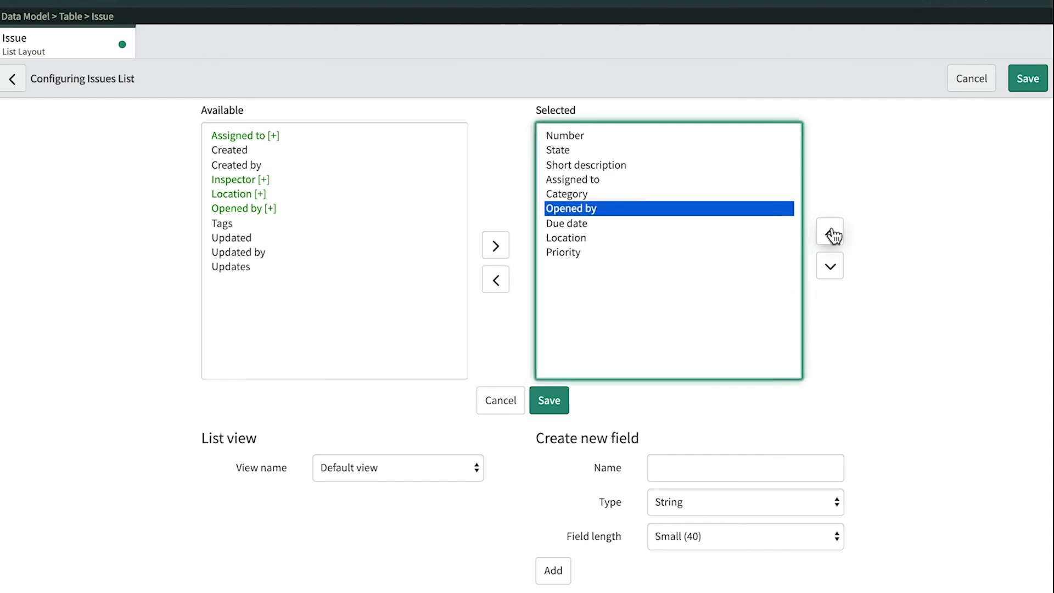
click(831, 234)
click(831, 234)
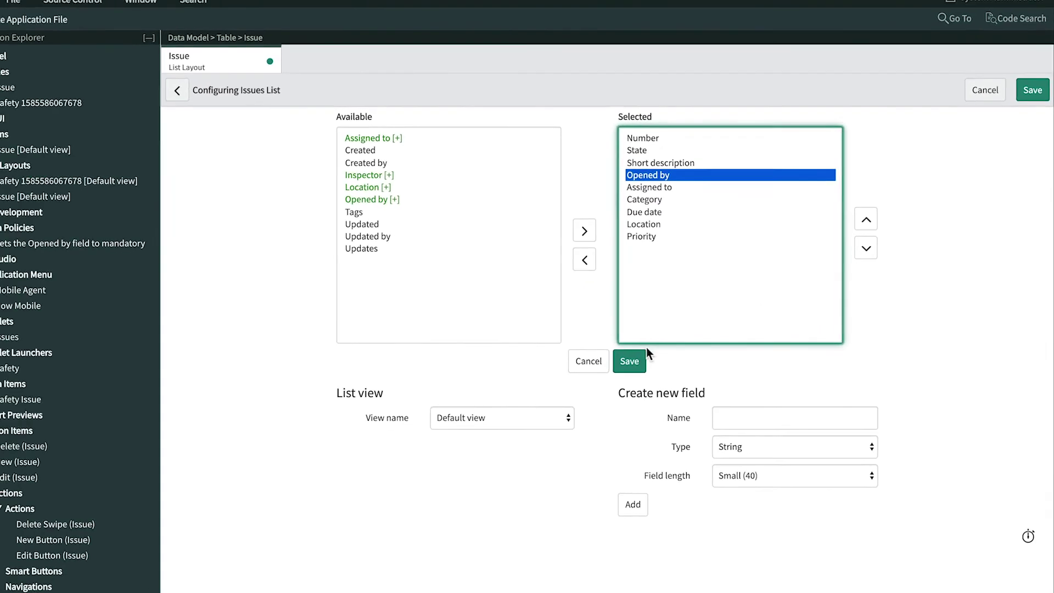
click(637, 360)
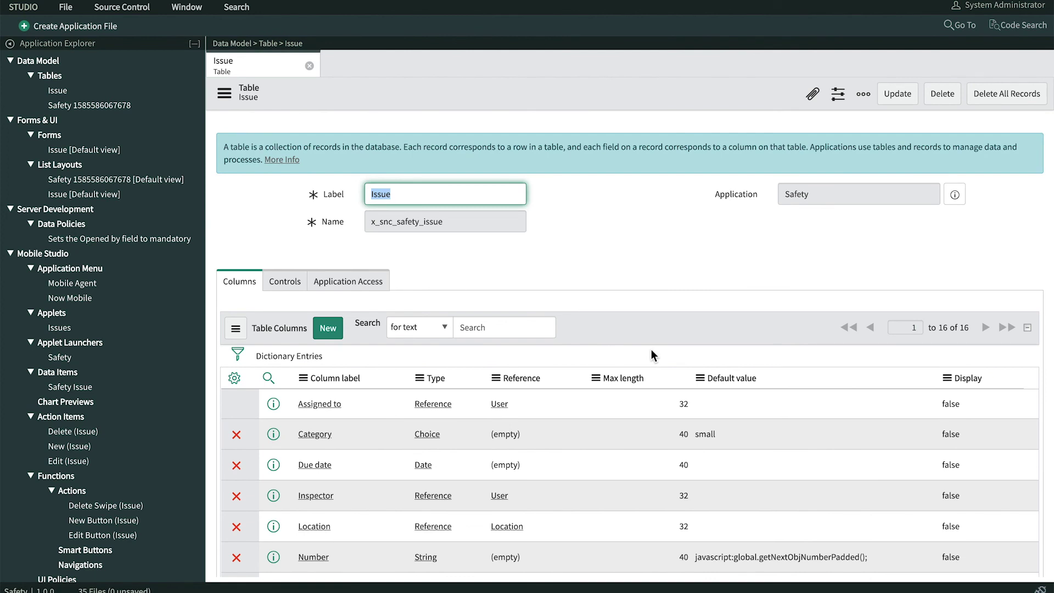
- Show the Issue table's record list and open issue SAFT0001001 to check the form
scroll(572, 354, down, 10)
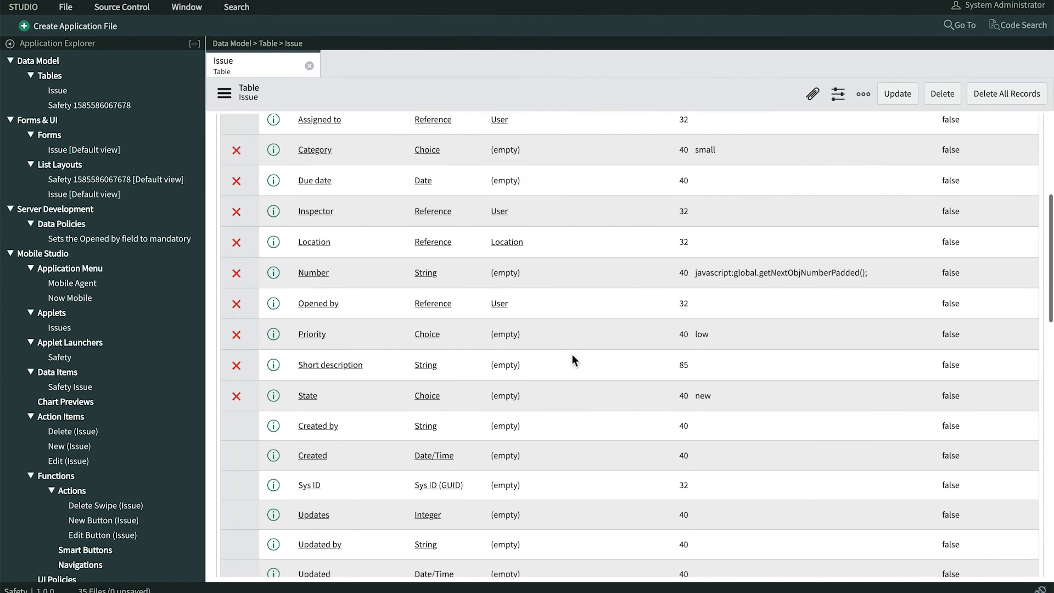
click(236, 501)
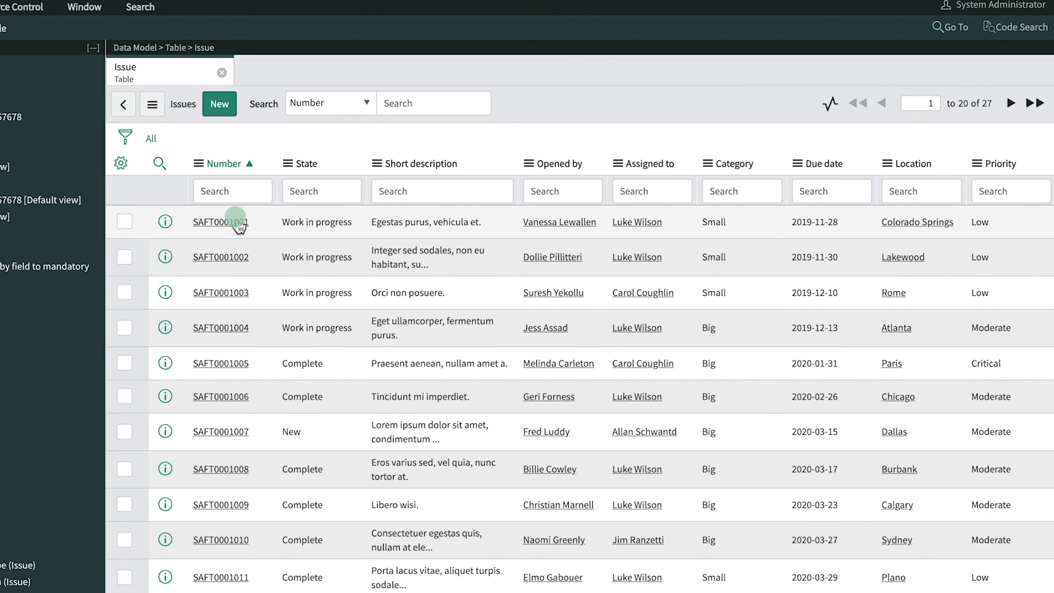
click(325, 201)
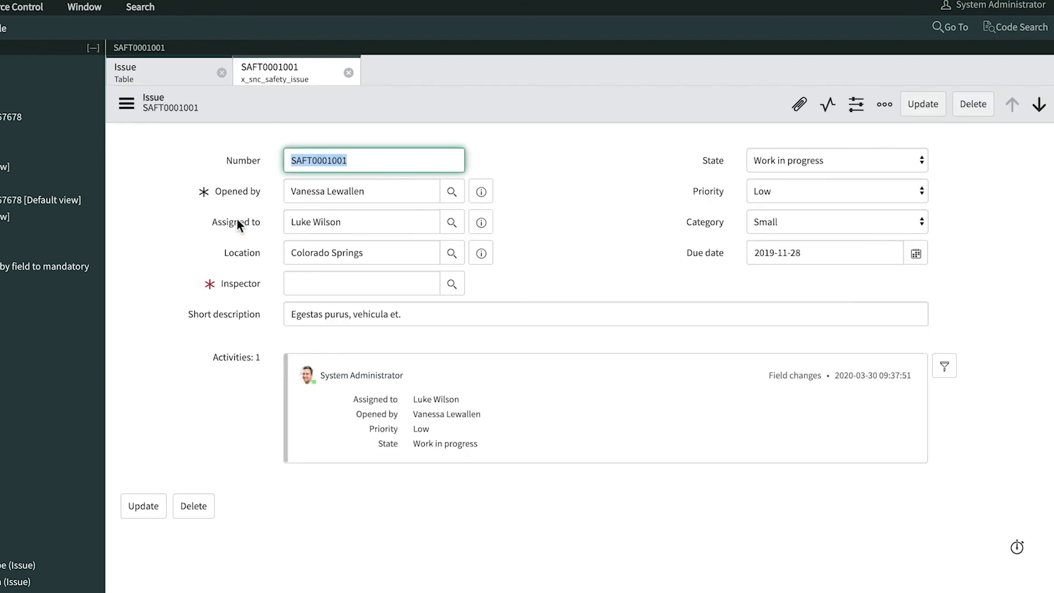